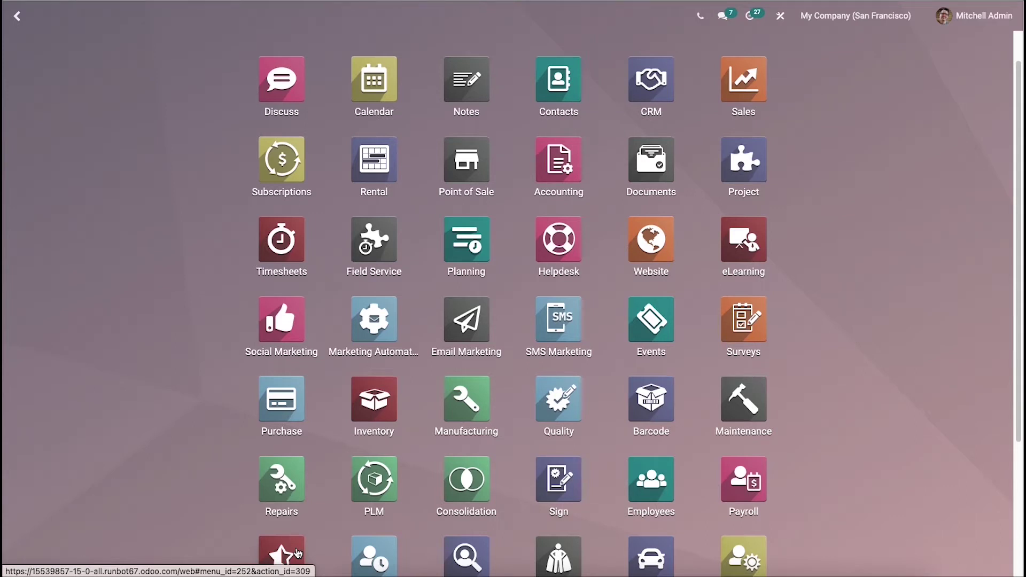
Open the Appraisals app and its Appraisal Analysis Gantt report under Reporting
click(297, 553)
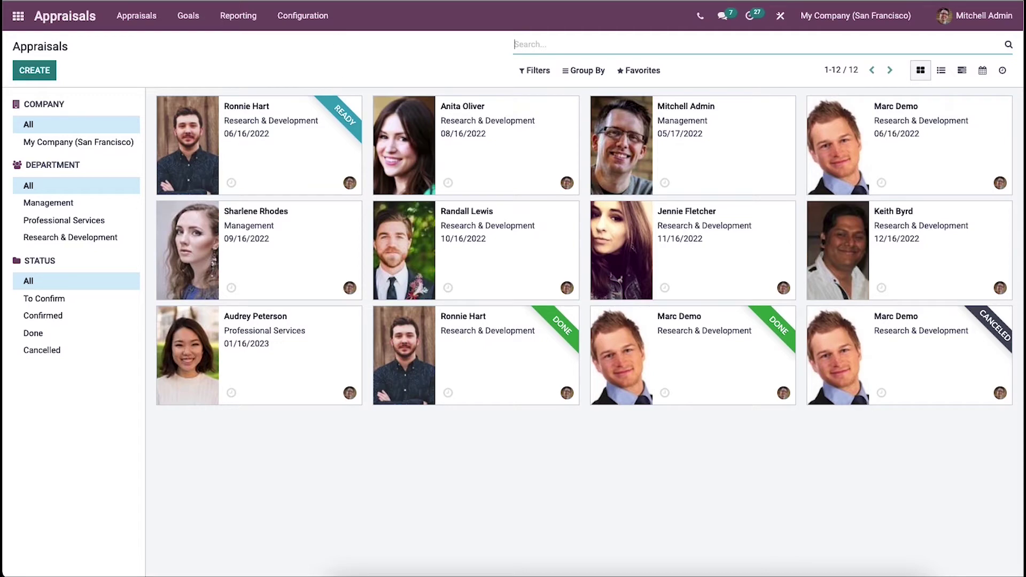
click(247, 11)
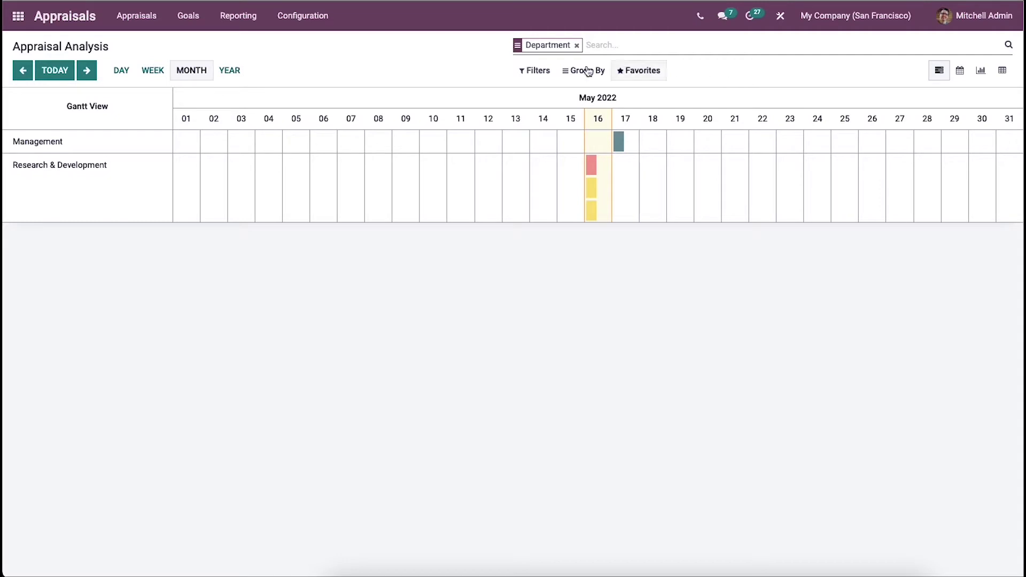
Switch the Appraisal Analysis Gantt scale to Year to cover all of 2022
click(229, 70)
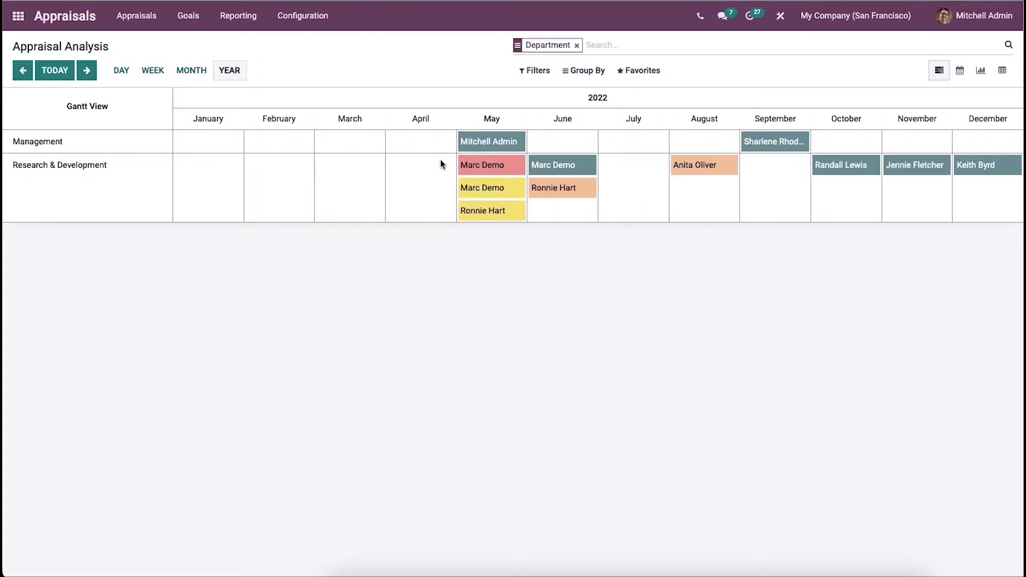
mouse_move(550, 194)
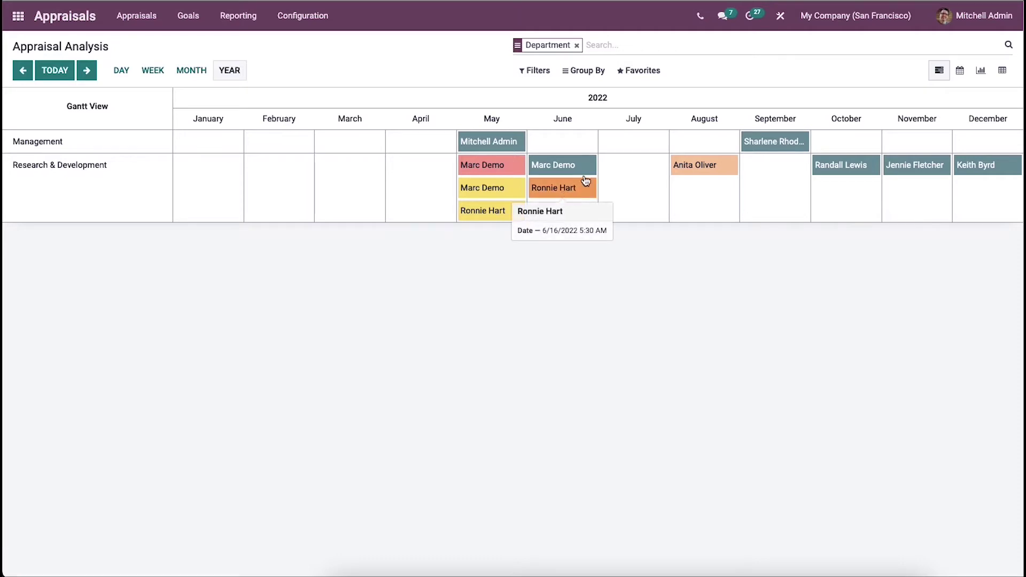
click(582, 73)
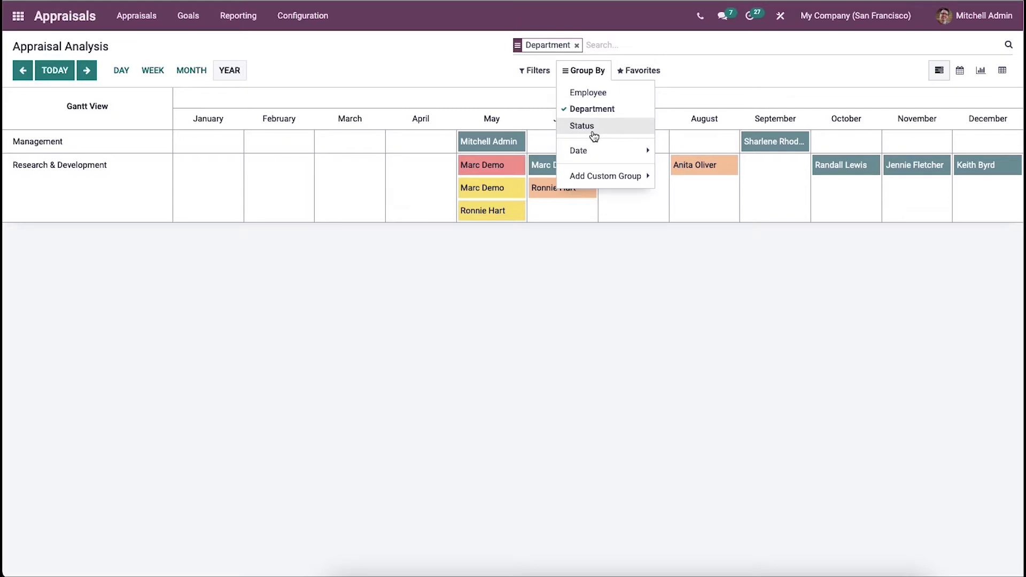
click(509, 72)
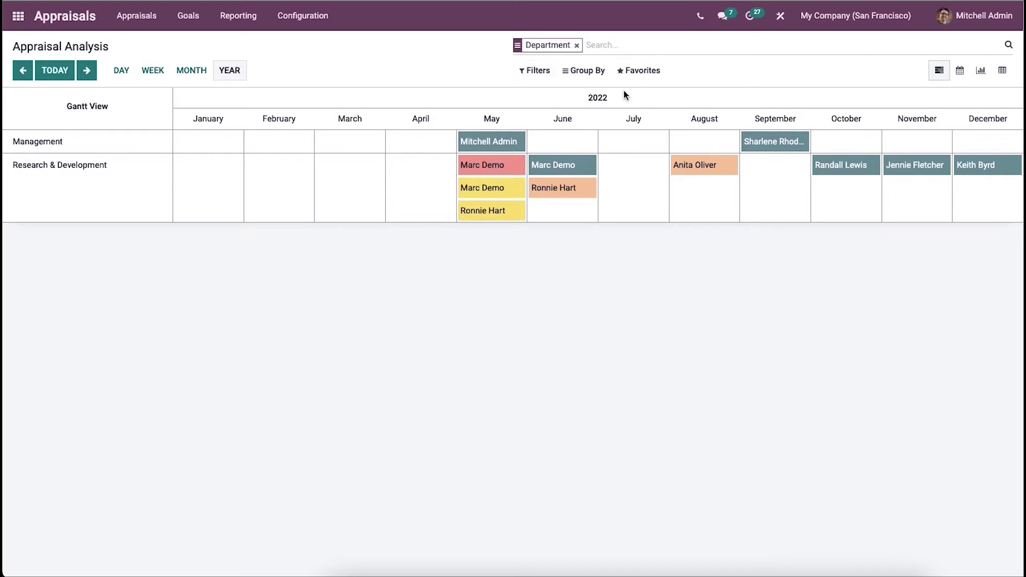
mouse_move(541, 167)
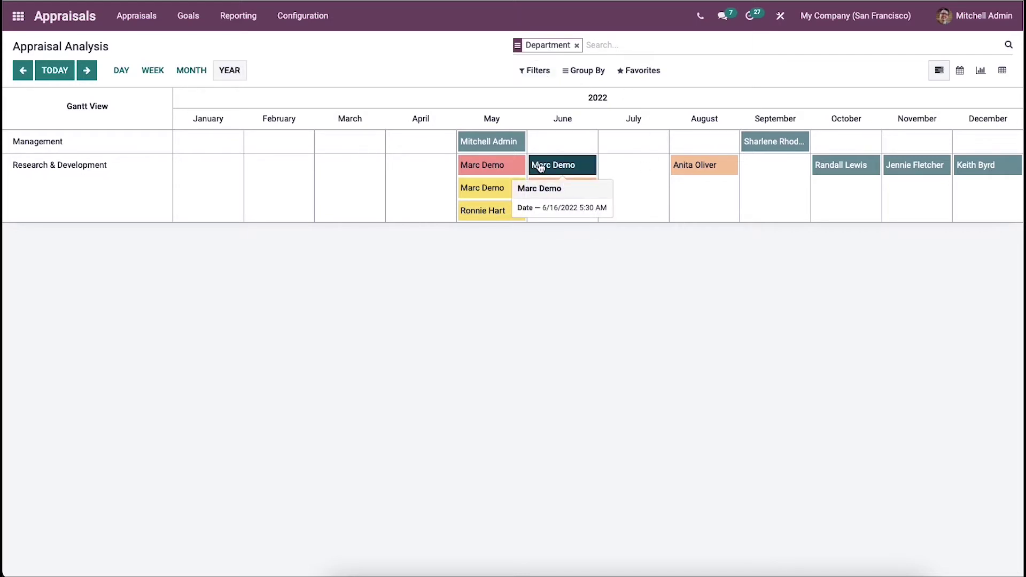
Add Employee and Status groupings to the department timeline
click(572, 73)
click(587, 93)
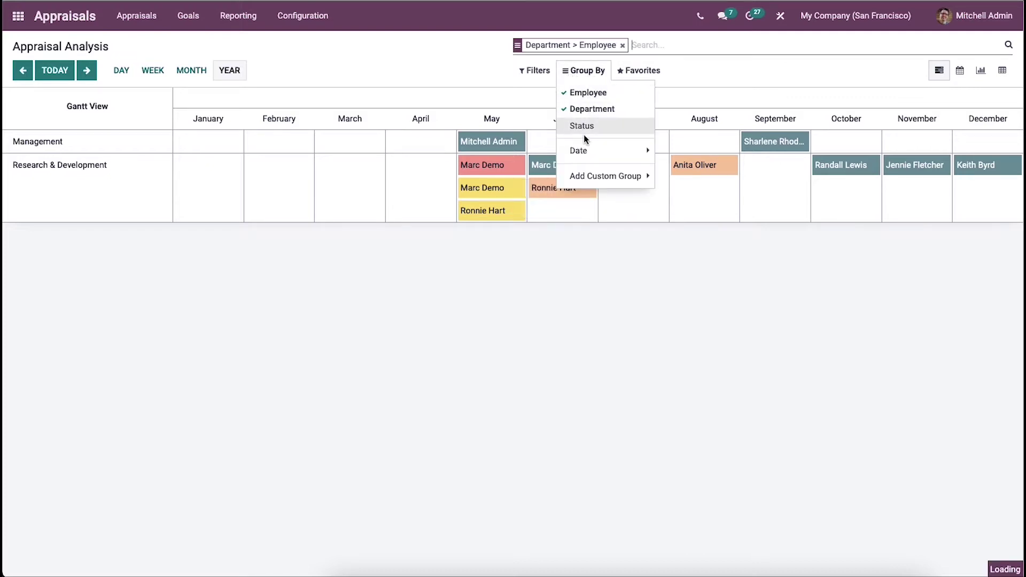
click(582, 126)
click(578, 150)
click(443, 55)
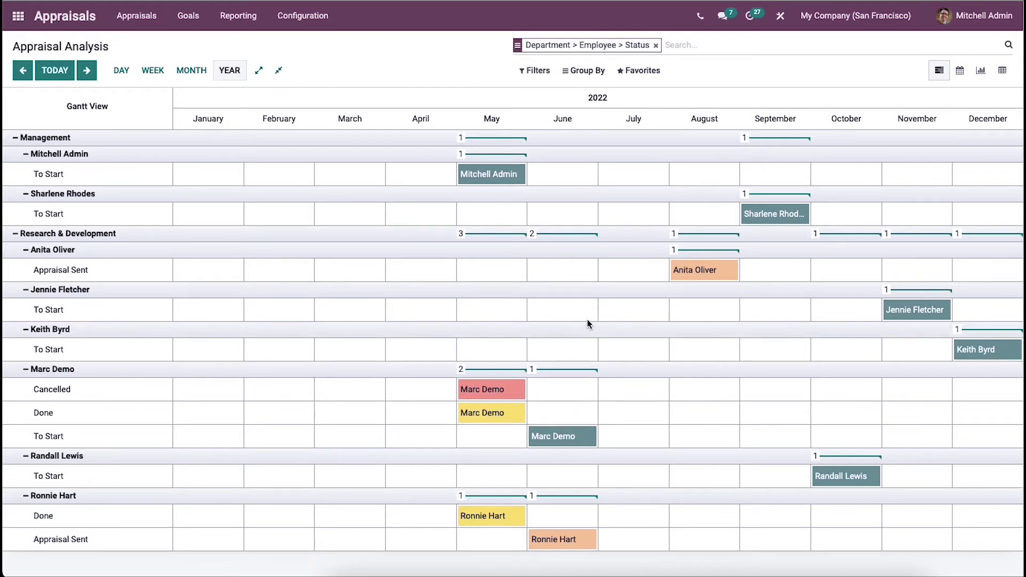
Switch the appraisal analysis to the May 2022 Calendar view
click(535, 70)
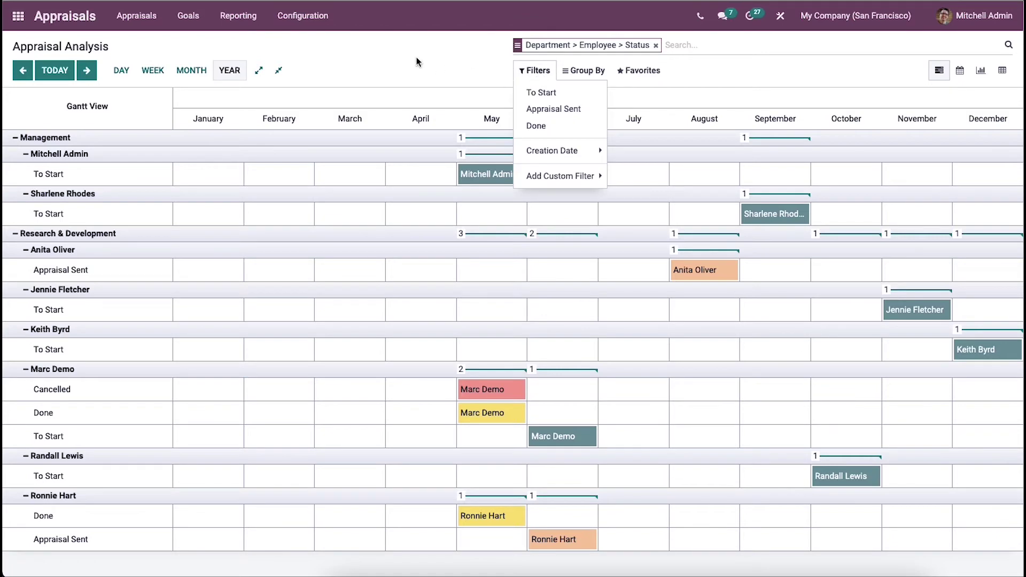
click(435, 50)
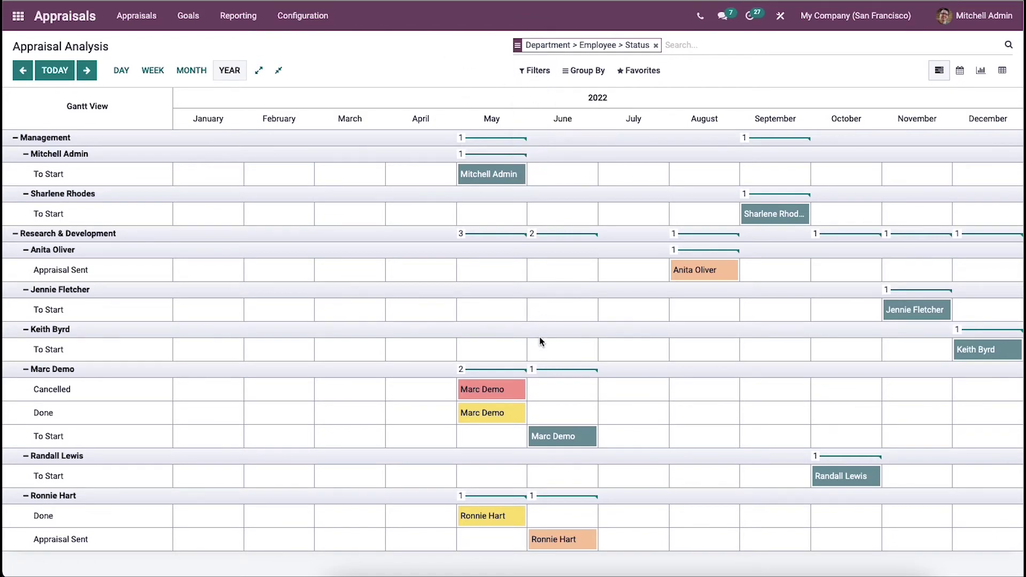
click(960, 71)
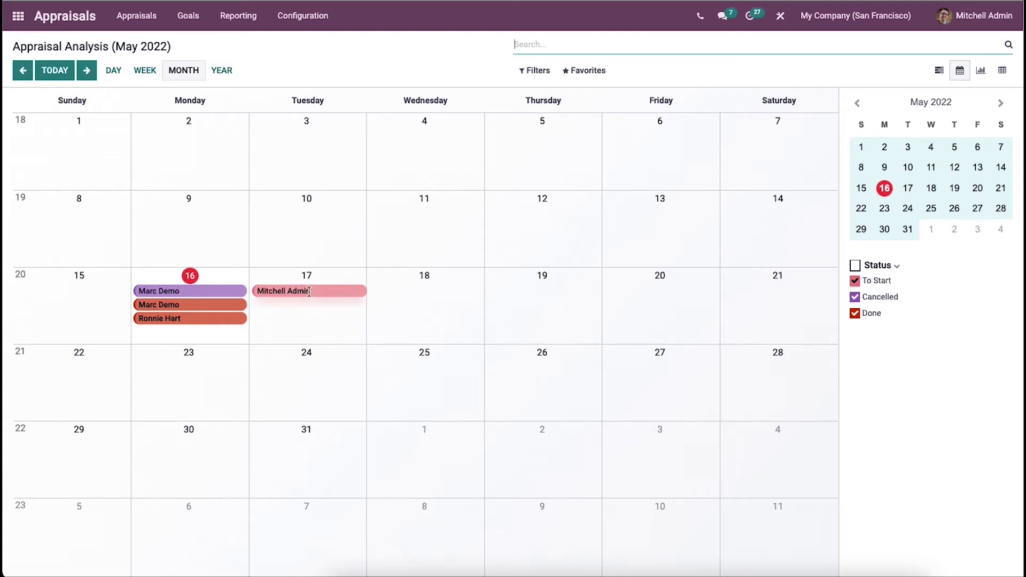
Preview Marc Demo's appraisal, discard a new event, then show the analysis as a bar graph
click(217, 290)
click(311, 371)
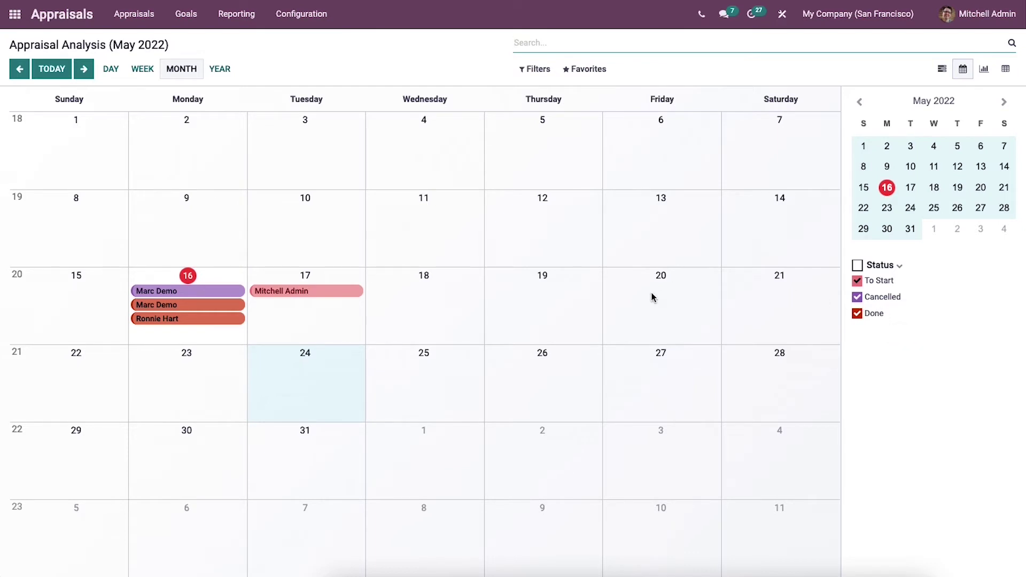
click(448, 227)
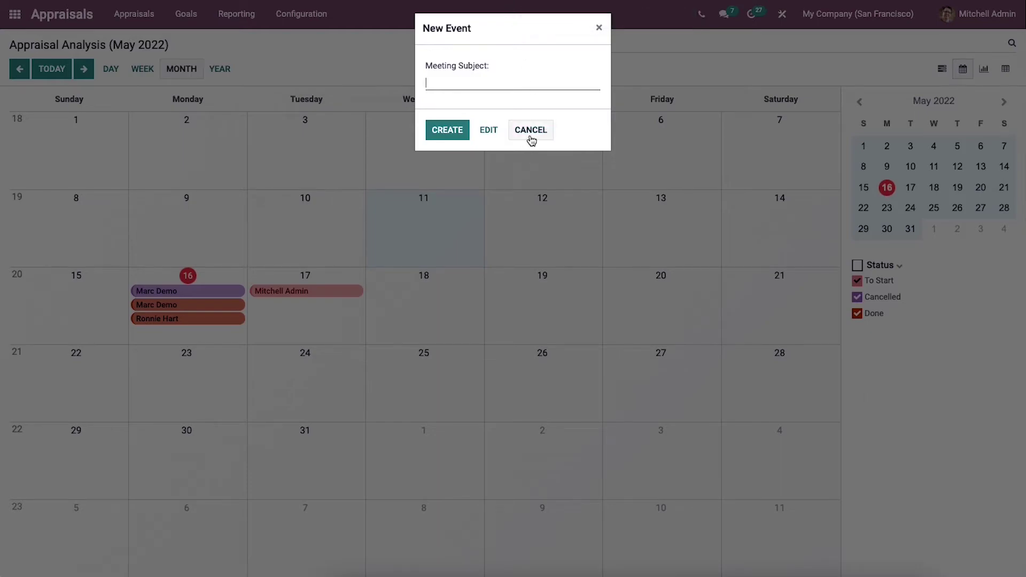
click(531, 129)
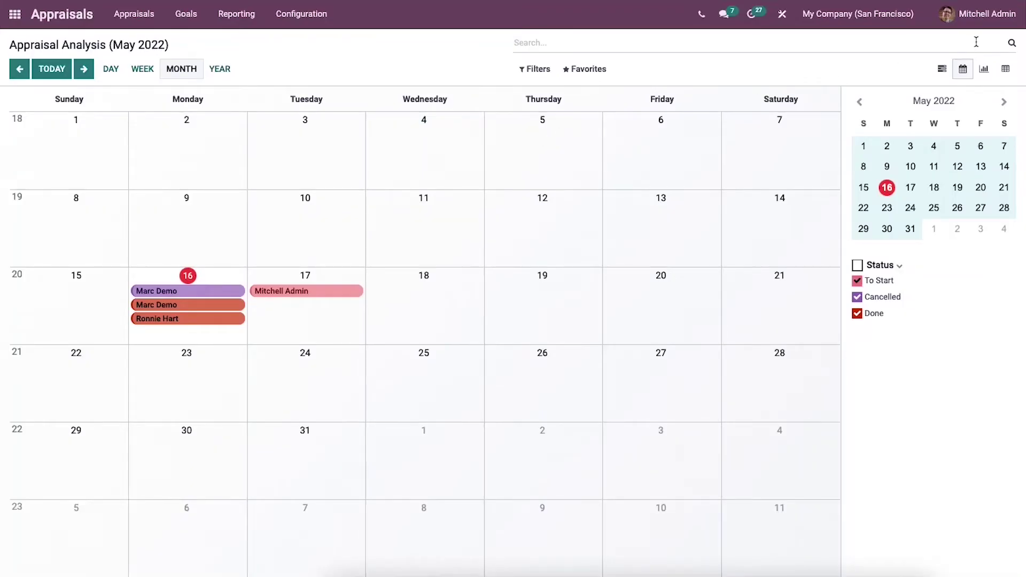
click(984, 69)
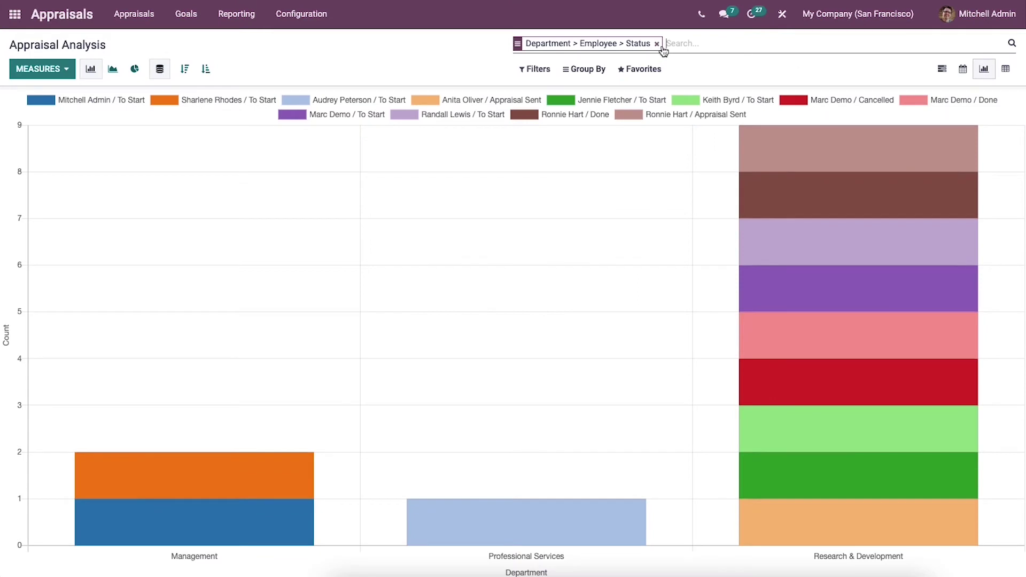
Clear the old grouping and regroup the bar chart by Employee, Department and Status
click(656, 43)
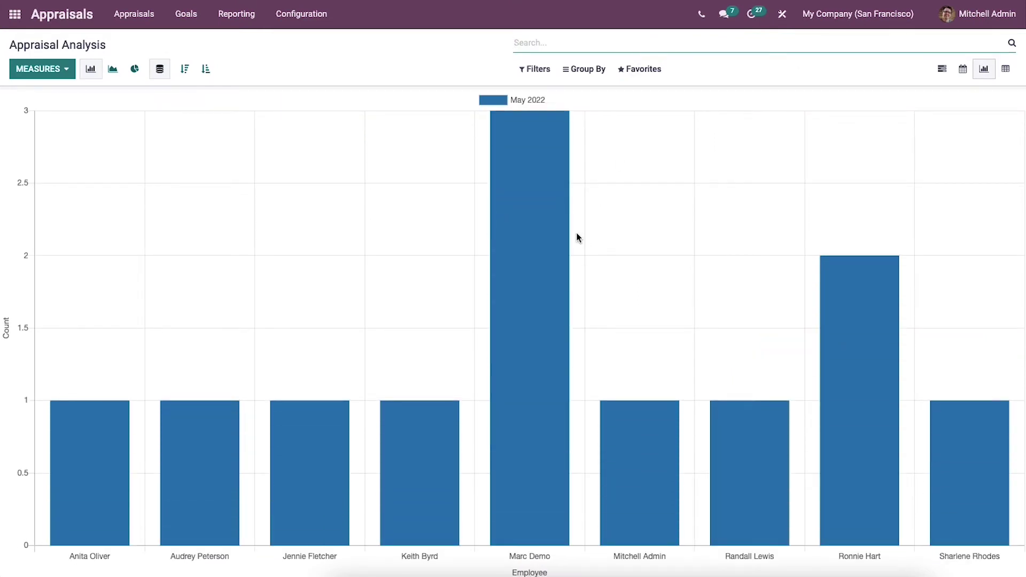
mouse_move(536, 366)
click(584, 69)
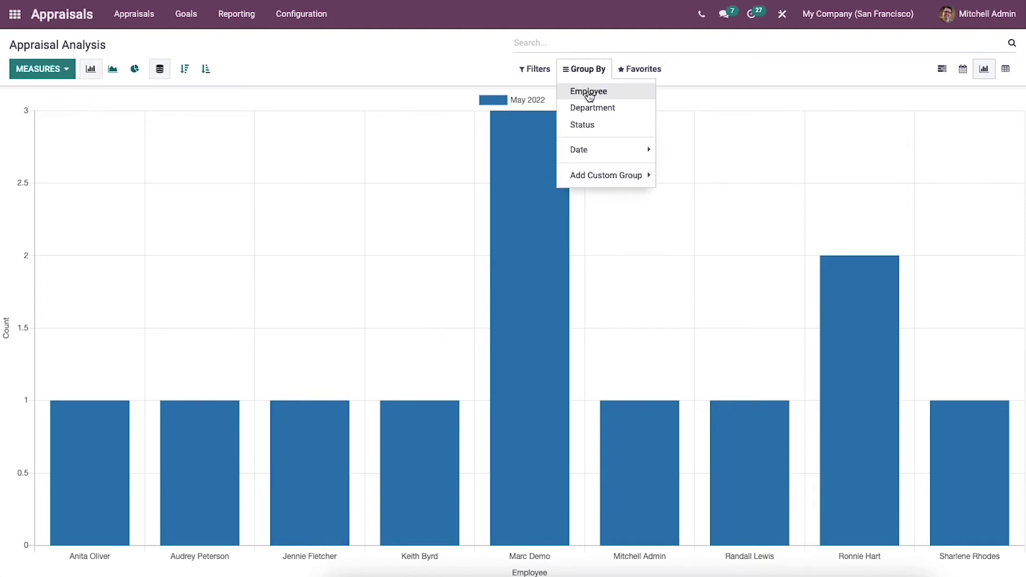
click(587, 91)
click(590, 108)
click(587, 125)
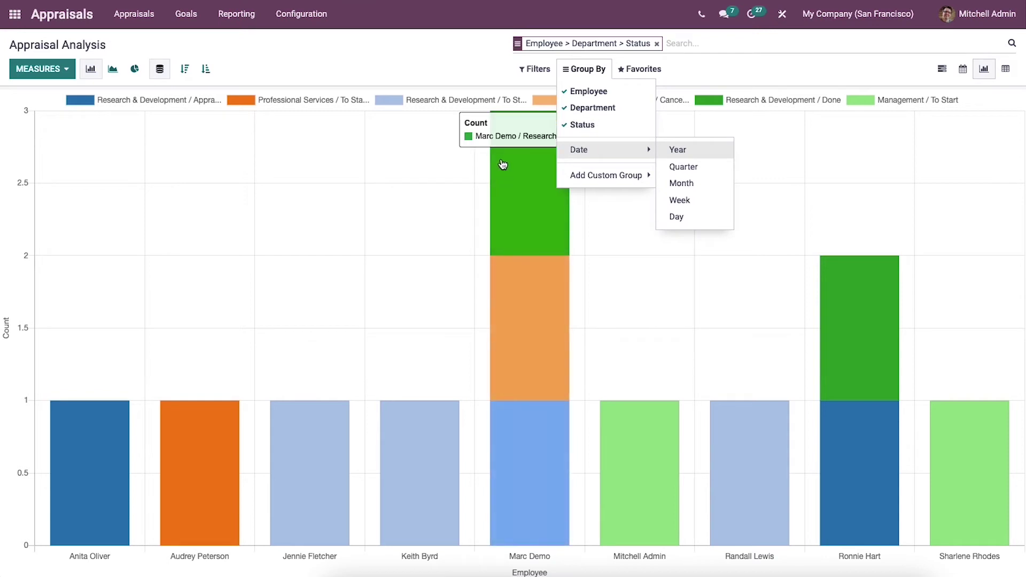
click(591, 182)
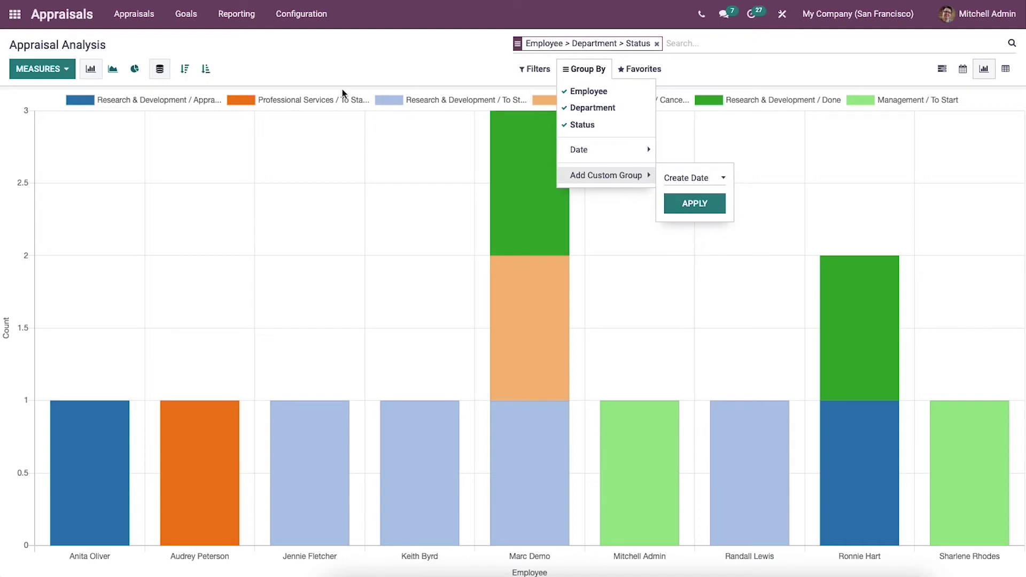
click(501, 81)
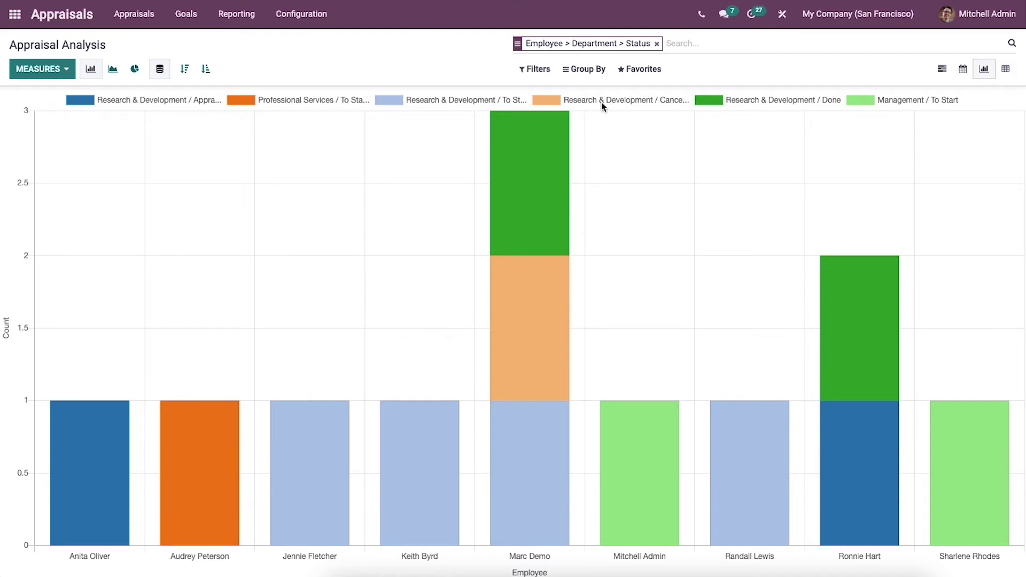
Try the line and pie charts, then show the analysis as a pivot table
click(113, 69)
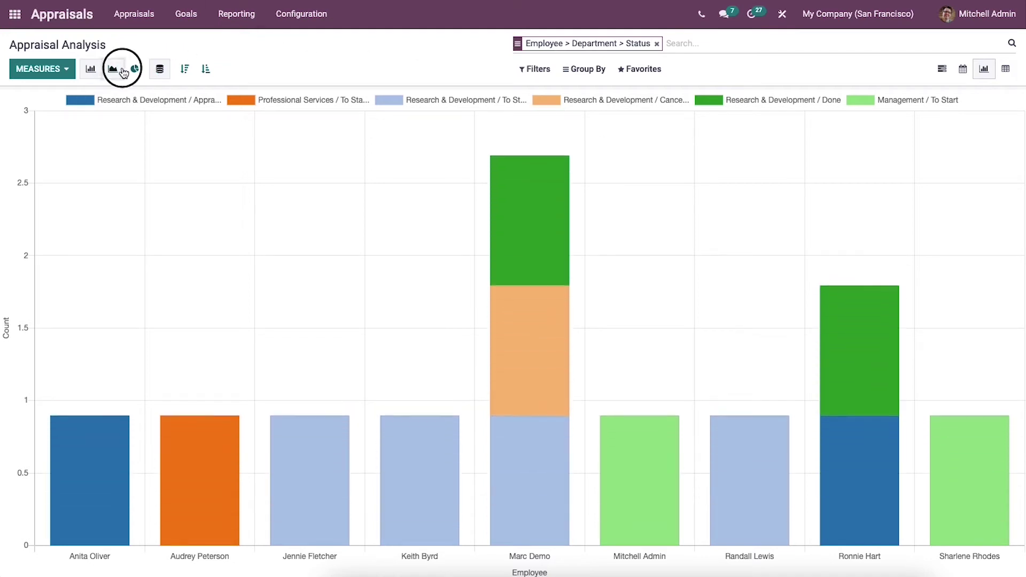
click(134, 69)
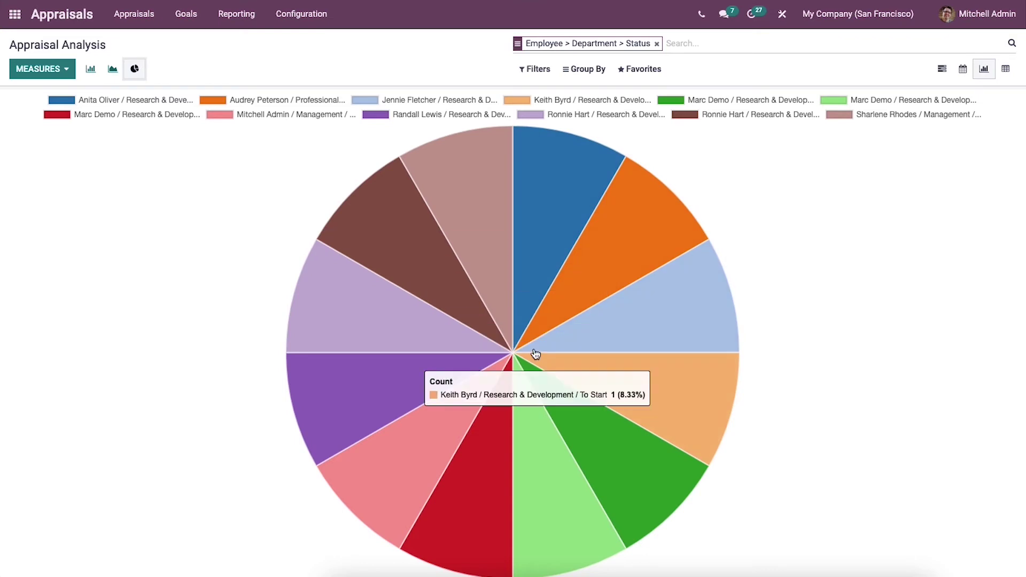
mouse_move(501, 281)
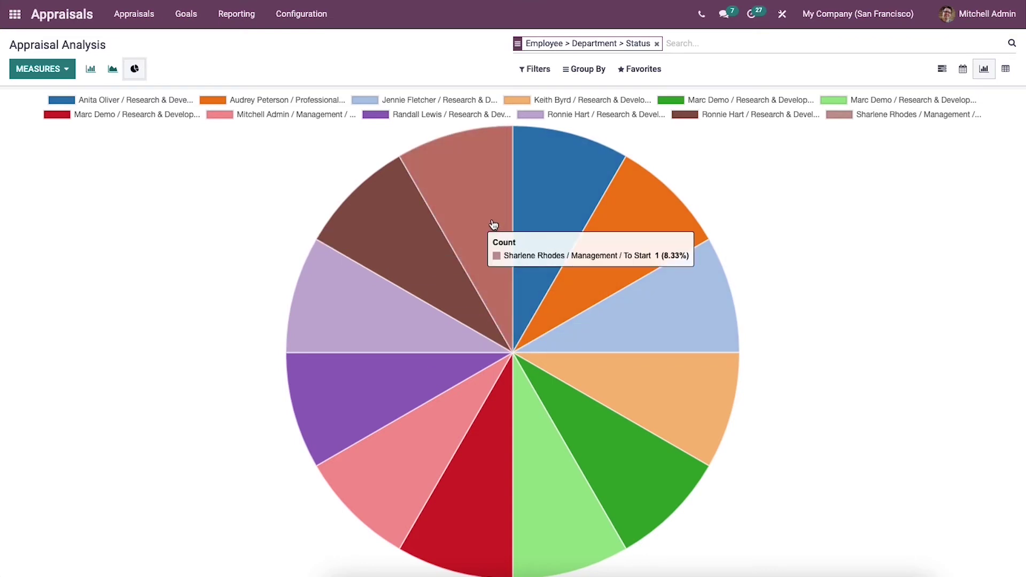
click(1006, 70)
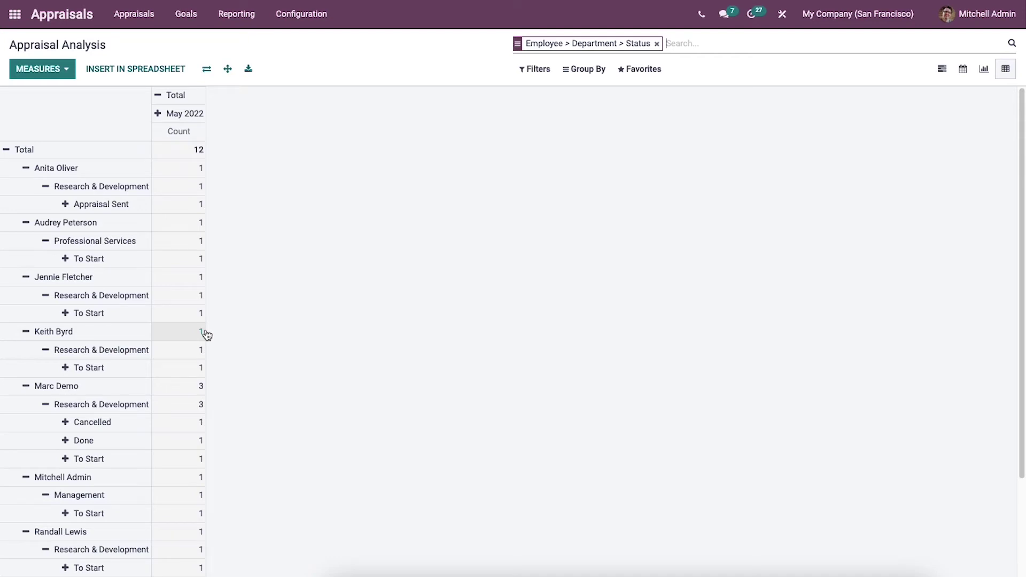
click(62, 70)
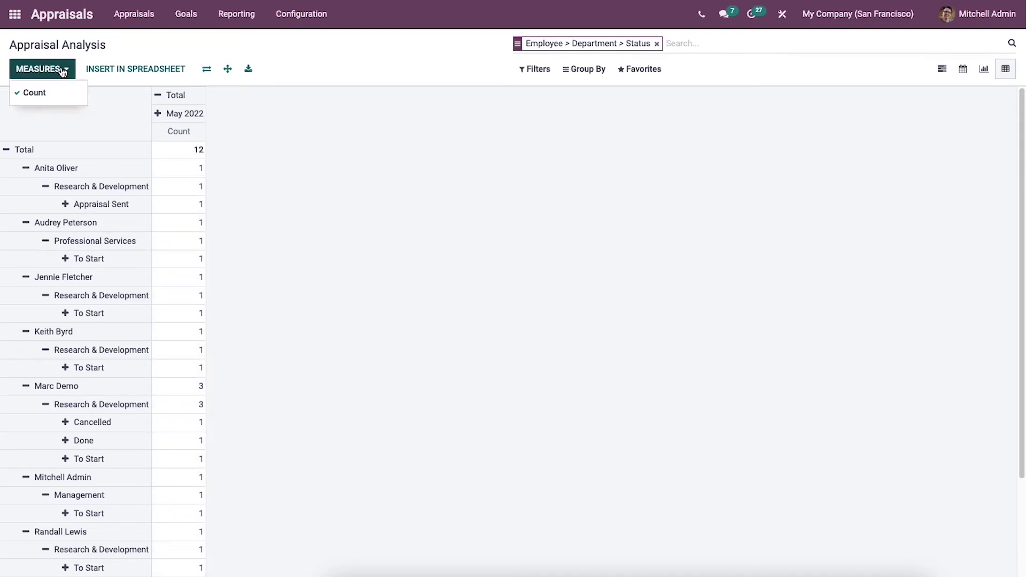
click(63, 70)
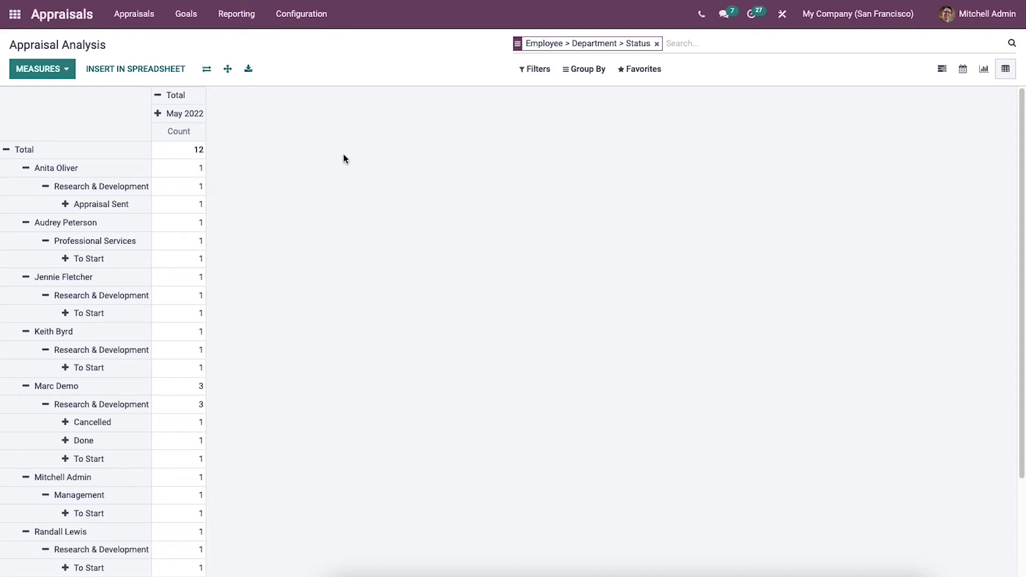
Review the appraisal Goals in list view and start a new goal
click(190, 20)
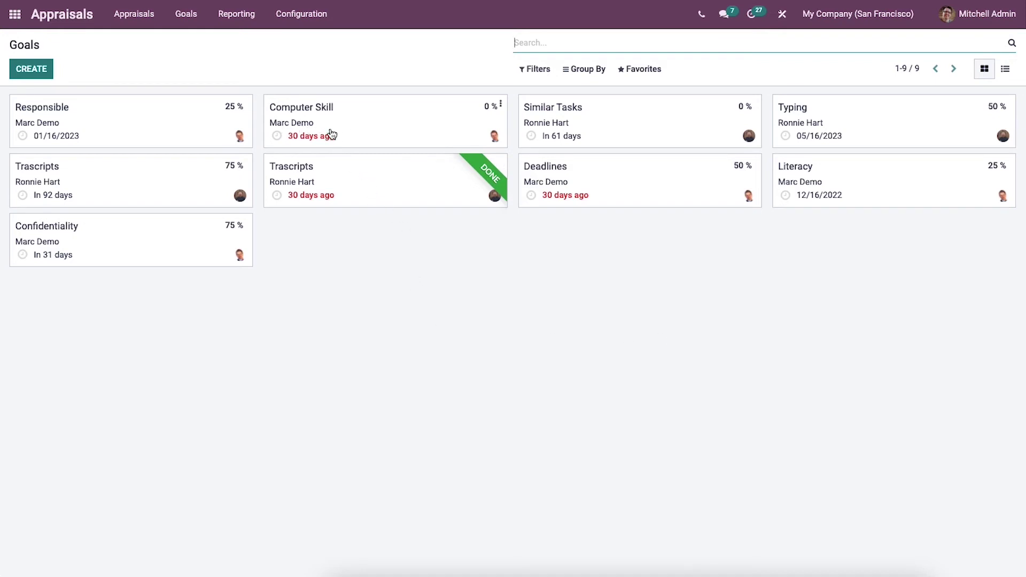
mouse_move(320, 140)
click(1005, 73)
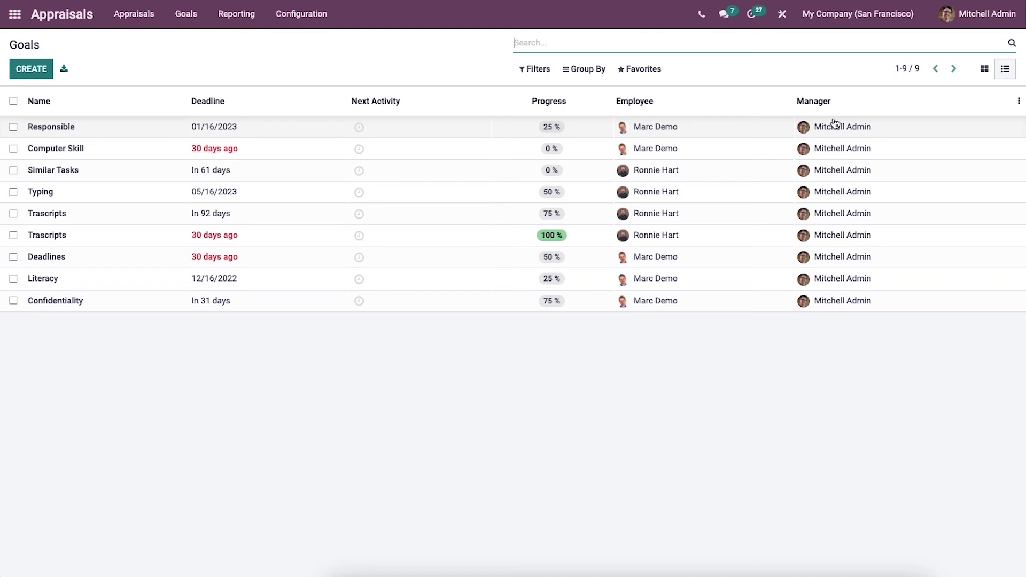
click(43, 73)
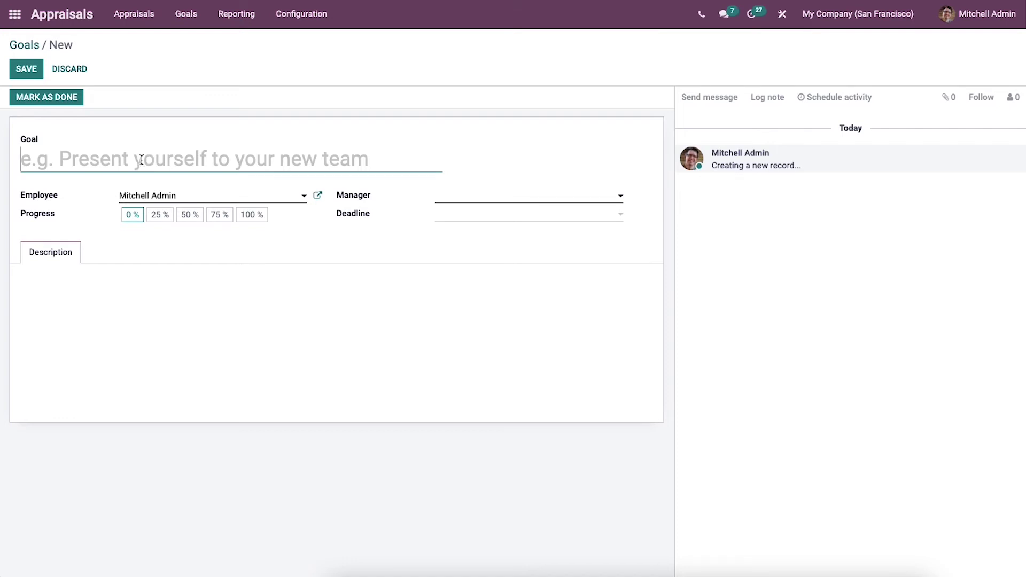
text(P)
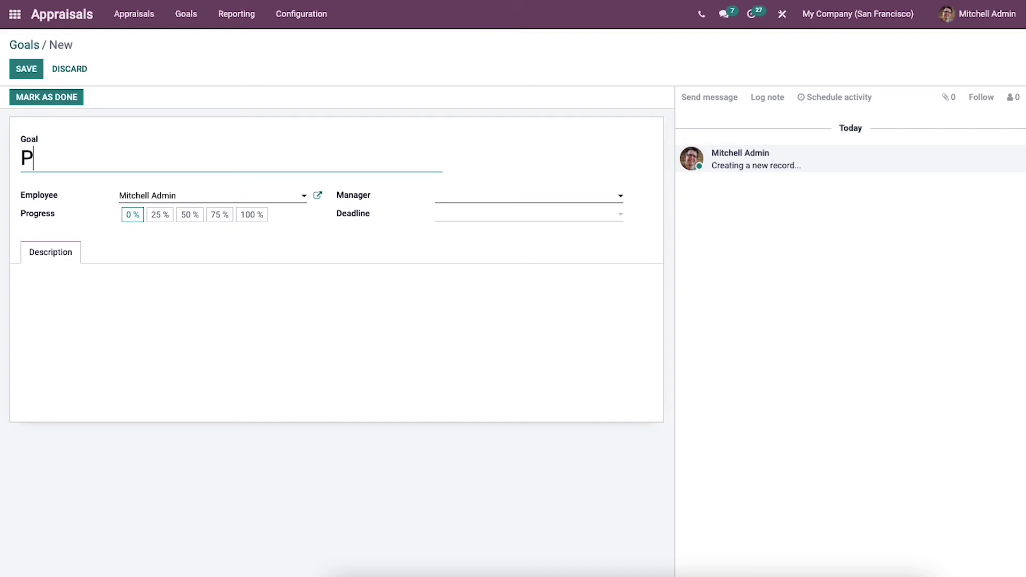
text(resentation)
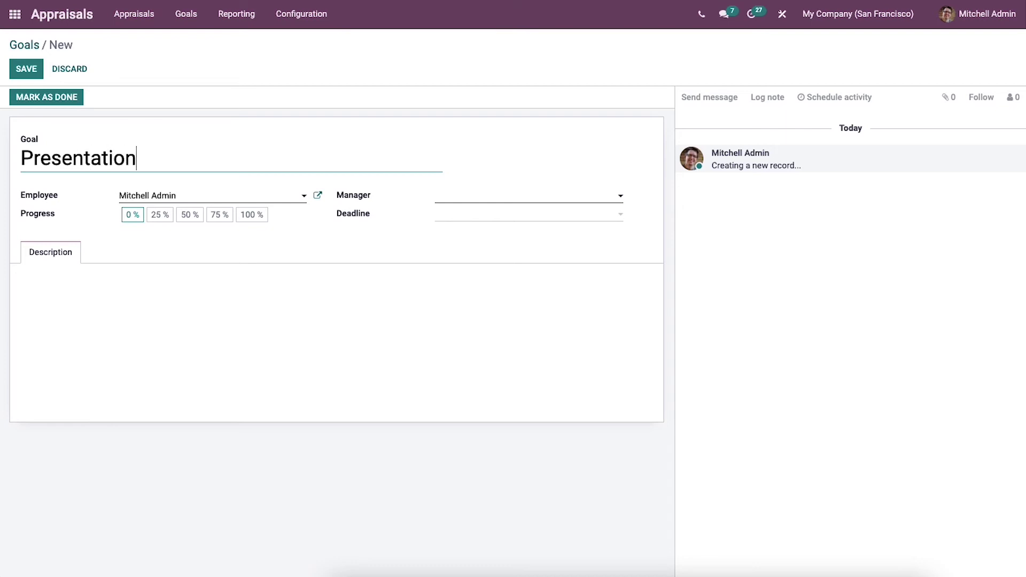
click(243, 195)
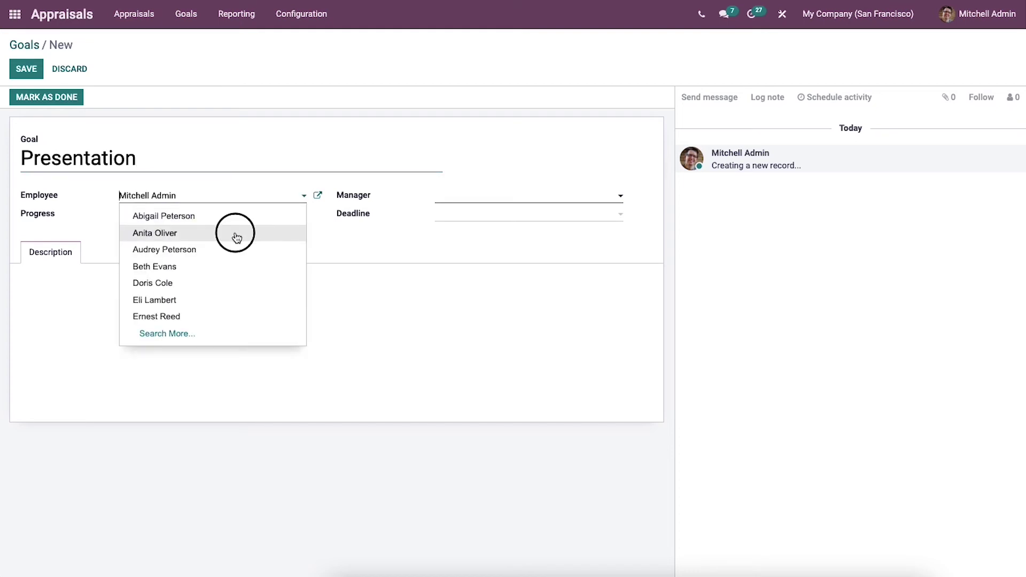
click(236, 238)
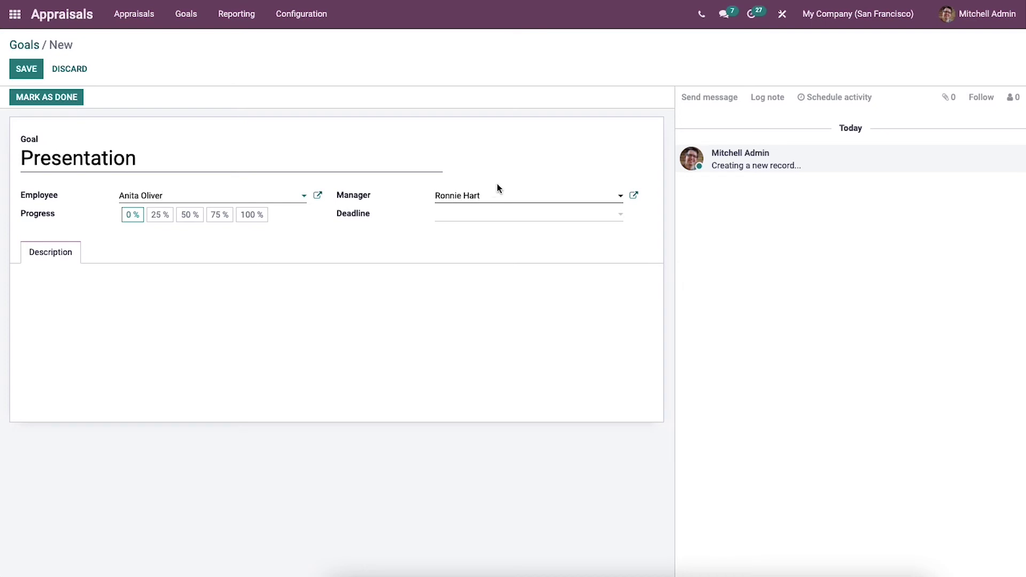
Set the goal deadline to 05/20/2022
click(478, 217)
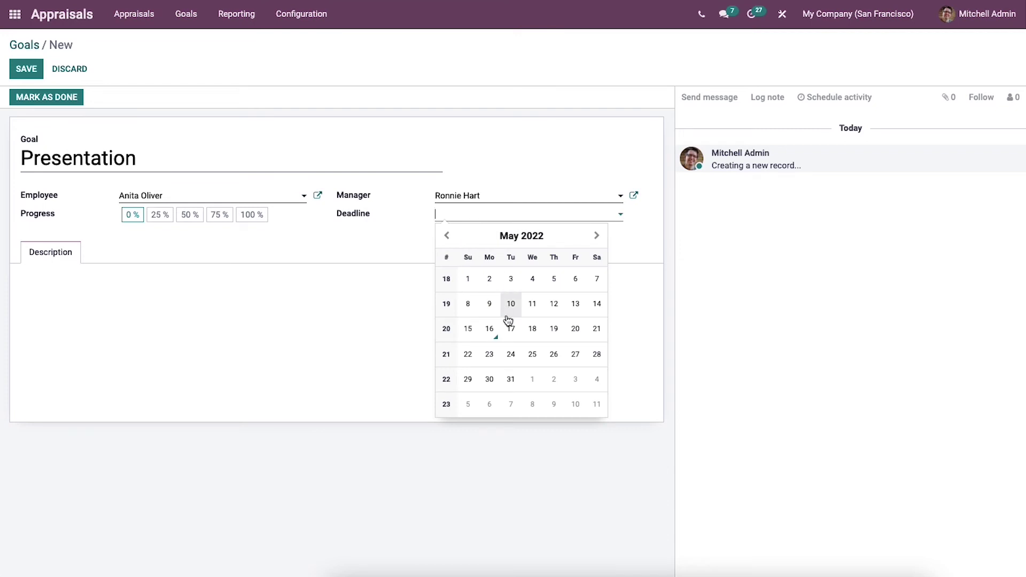
click(571, 330)
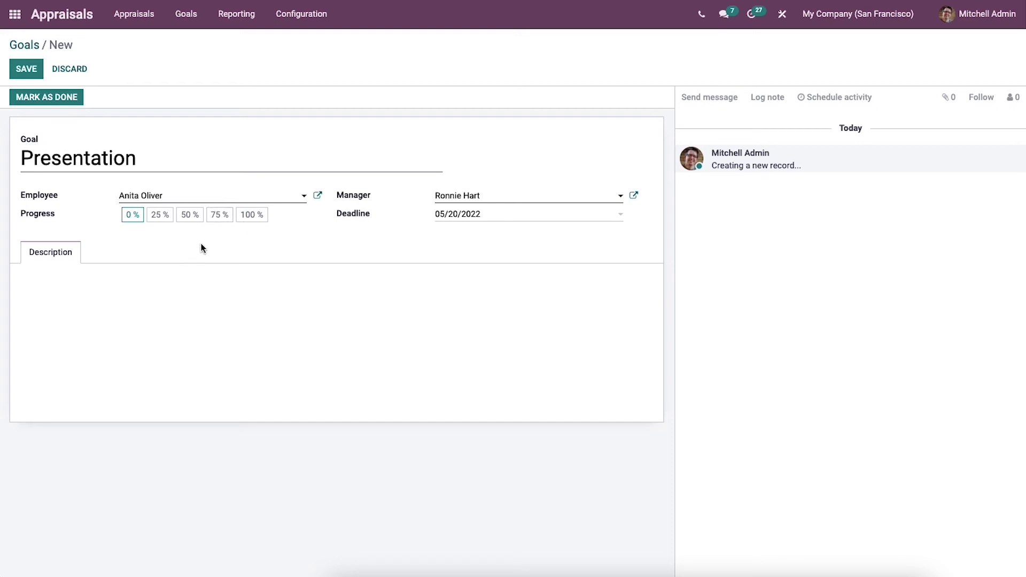
click(57, 283)
Save the Presentation goal, mark it done, and return to the Appraisals overview
click(31, 68)
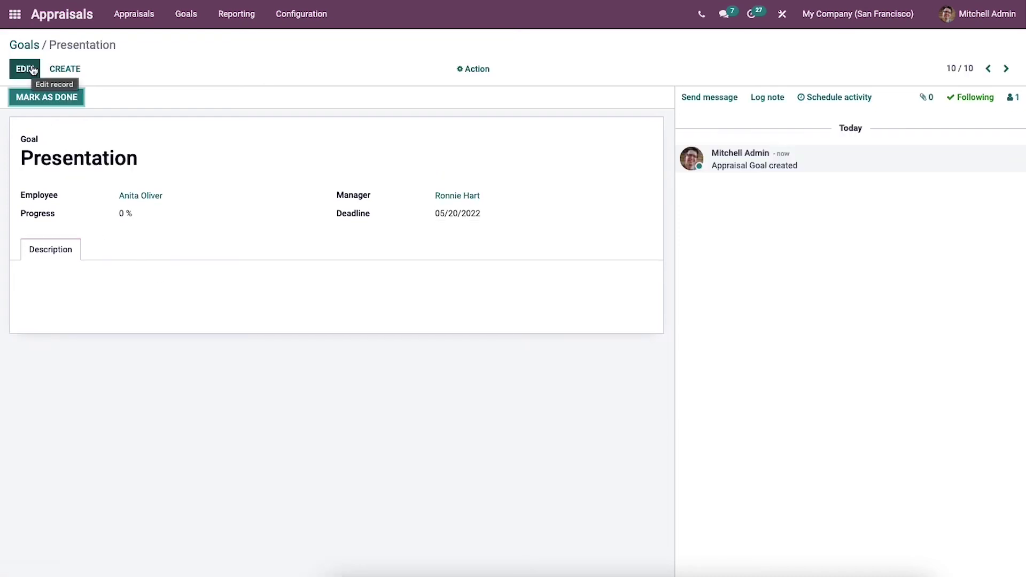
click(70, 100)
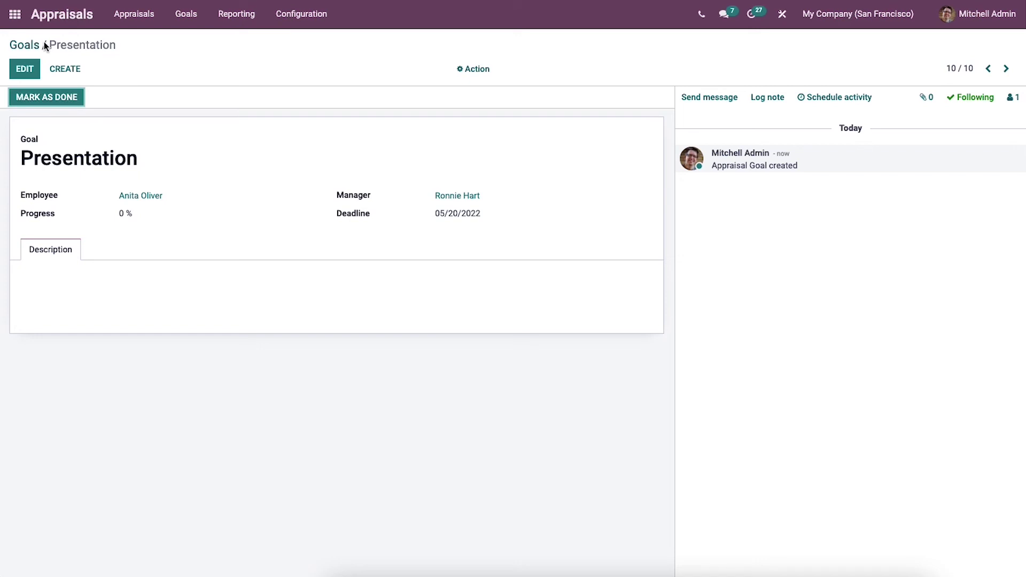
click(27, 44)
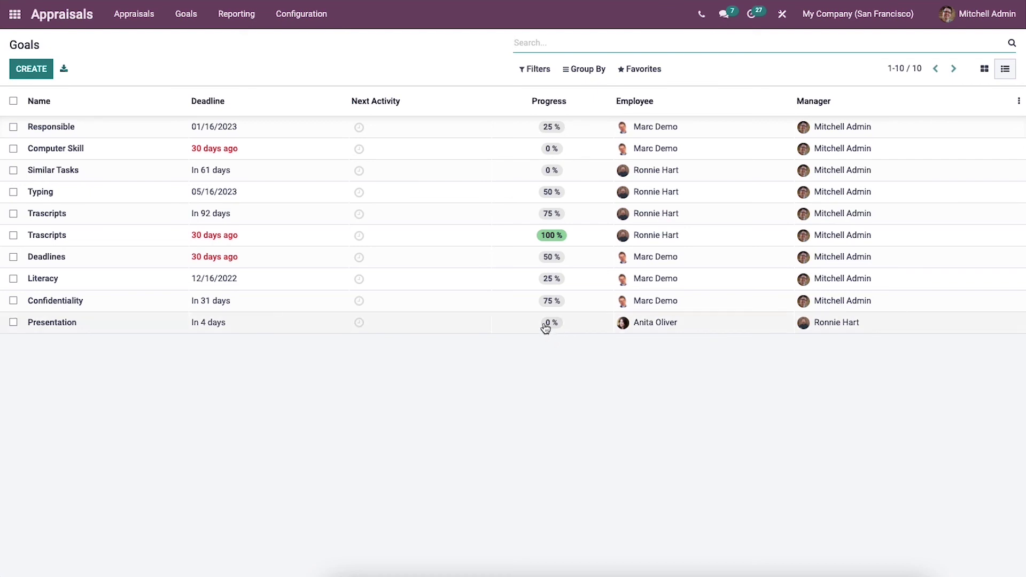
click(132, 19)
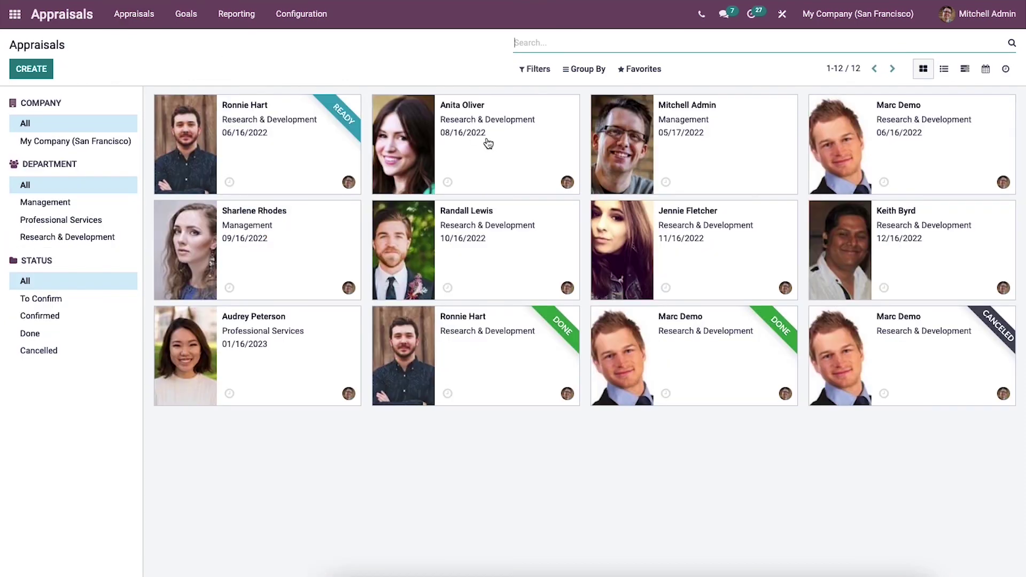
click(488, 143)
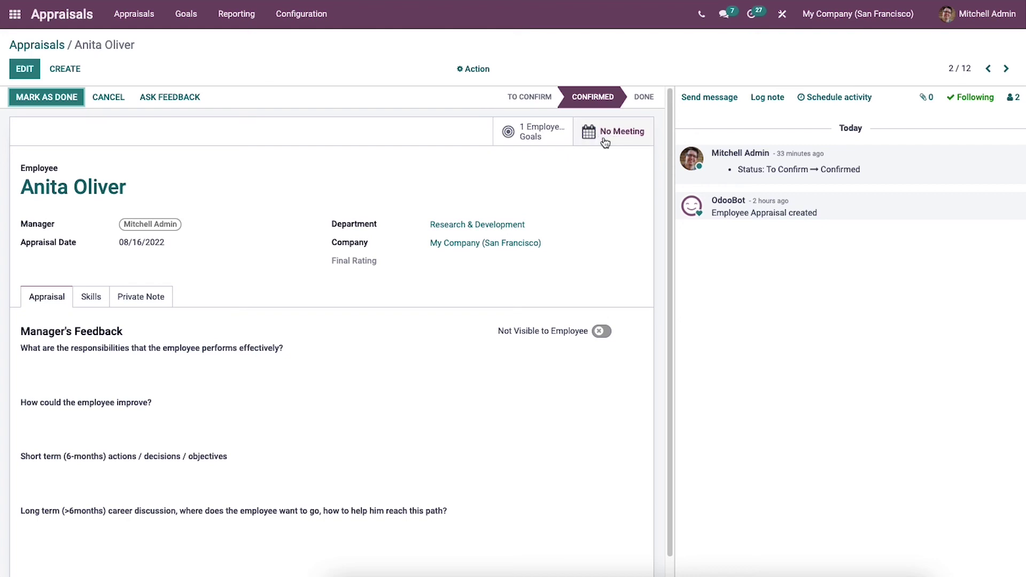
click(554, 130)
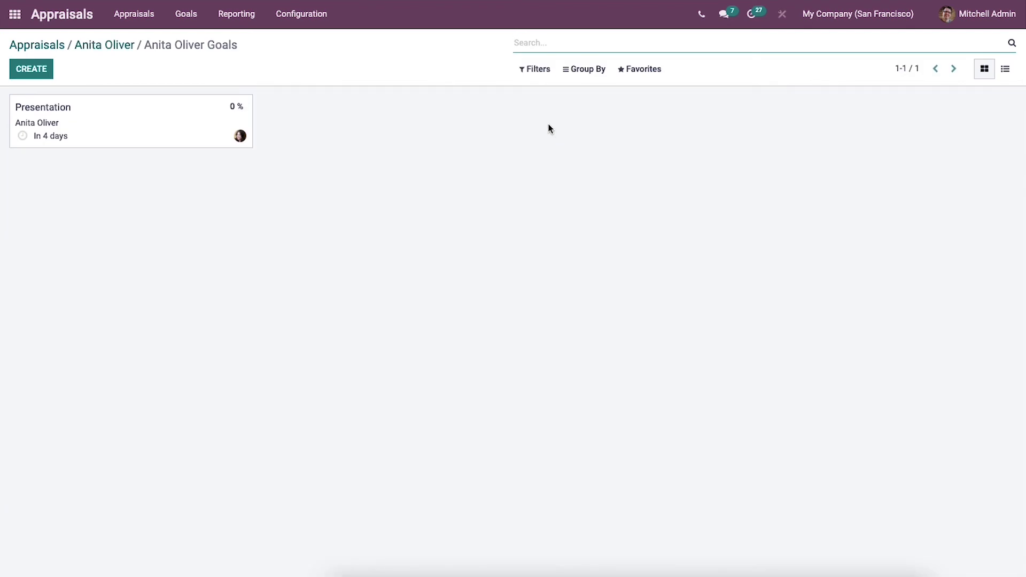
click(109, 124)
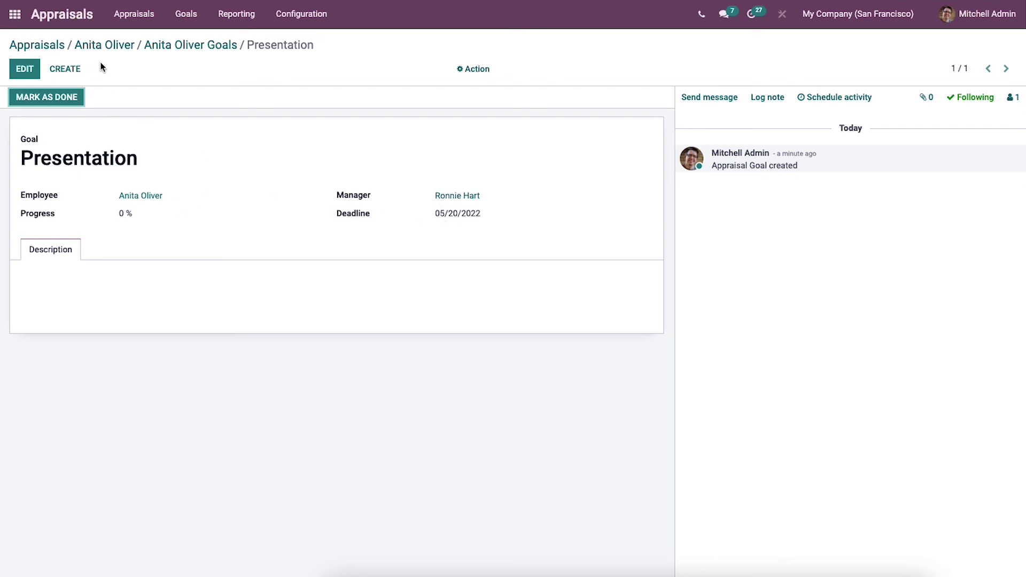
click(158, 45)
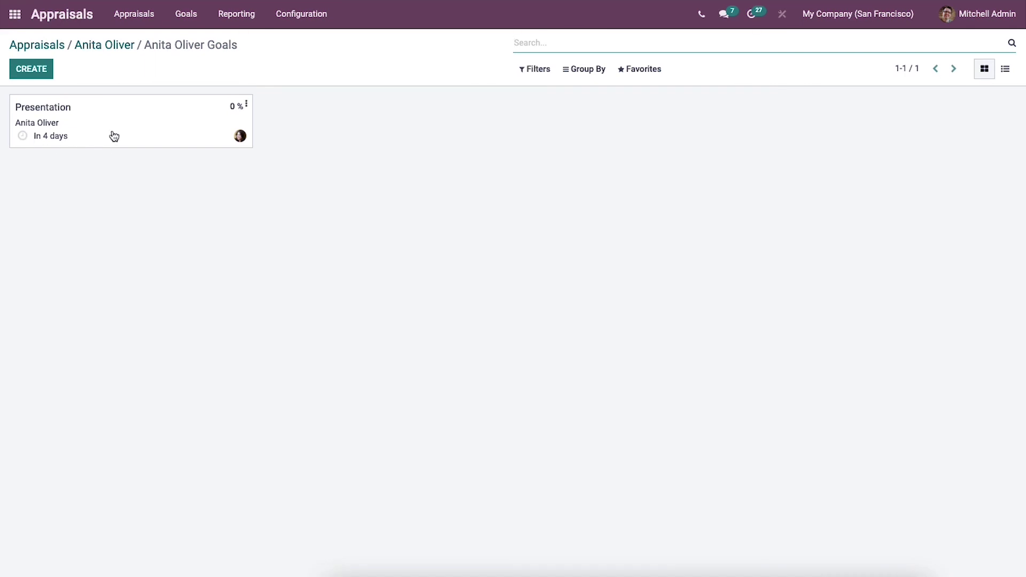
click(230, 105)
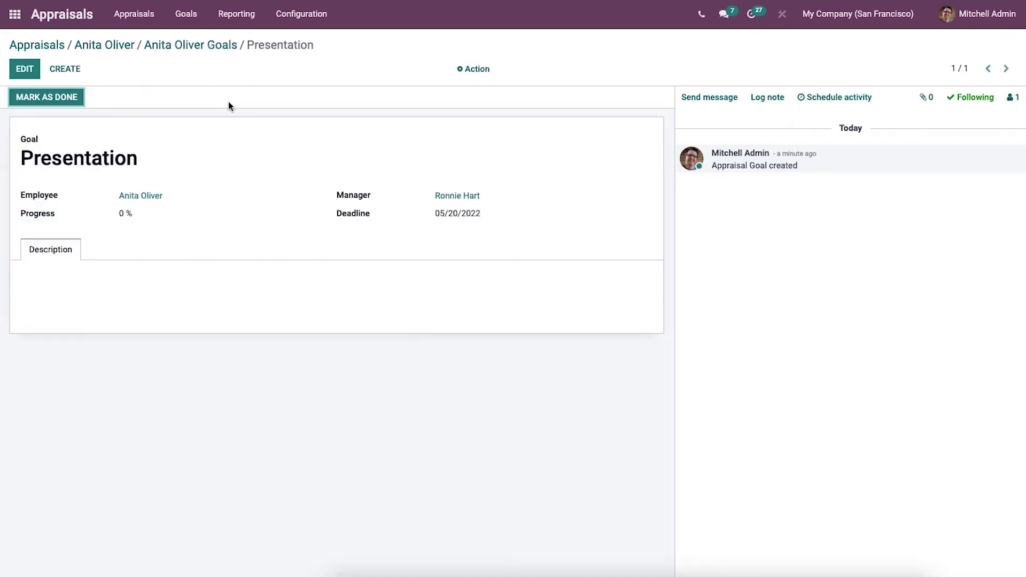
click(54, 99)
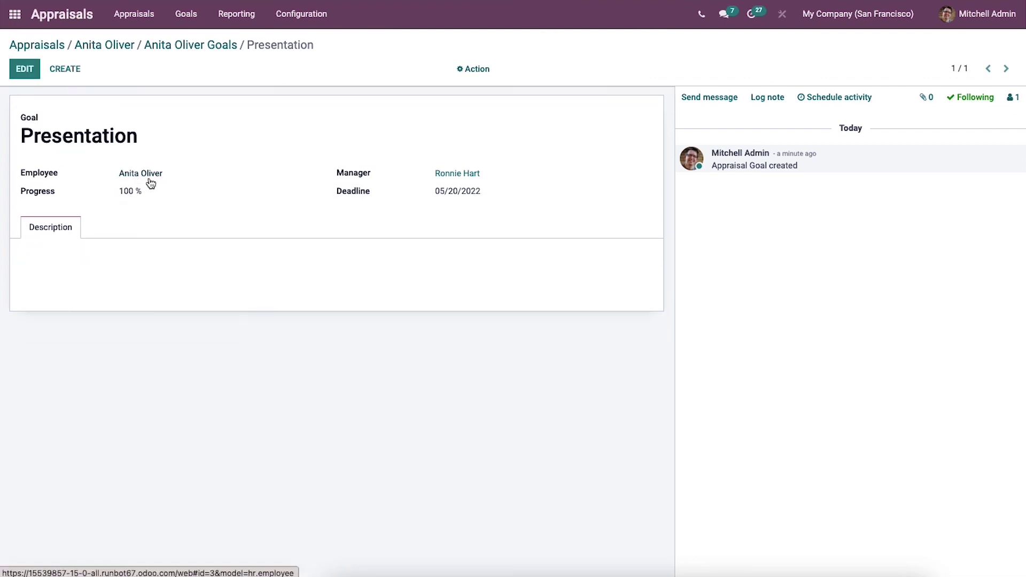
click(167, 47)
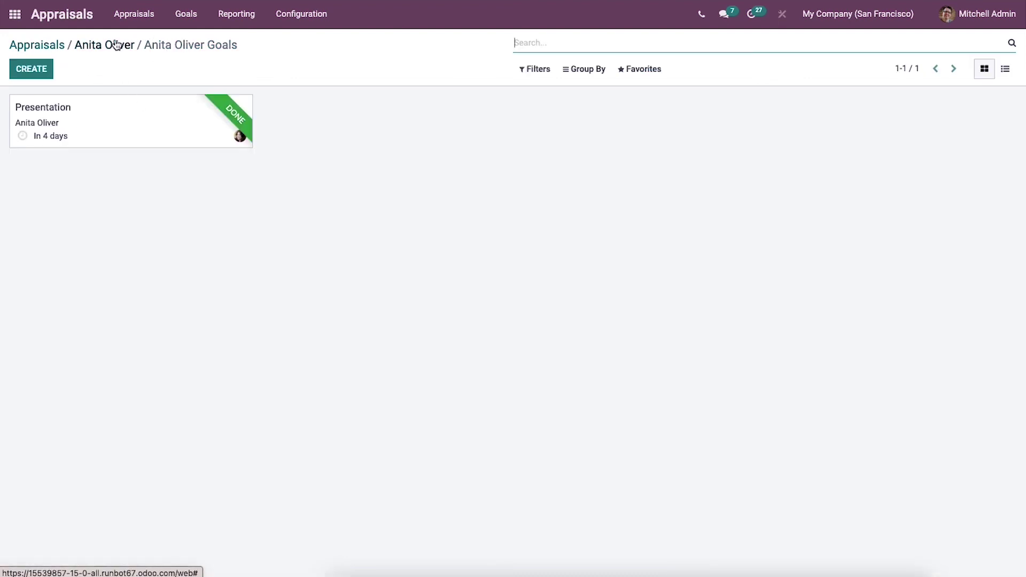
click(106, 44)
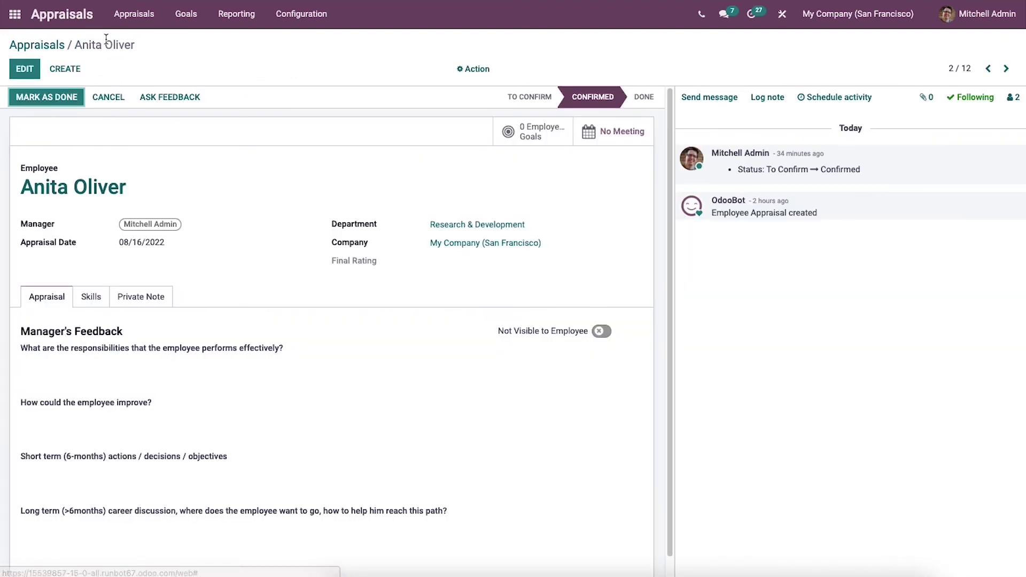